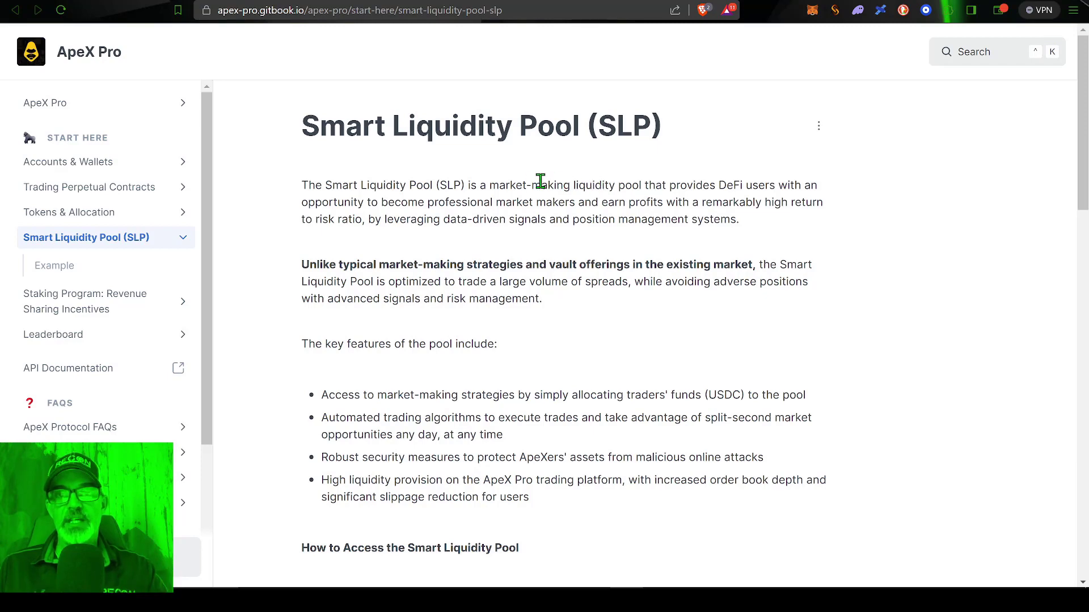
Step: Read the pool introduction, highlighting the market-making, profit and data-driven signals phrases and second paragraph
{"action": "left_click_drag", "start_coordinate": [496, 187], "coordinate": [580, 213]}
{"action": "left_click", "coordinate": [603, 203]}
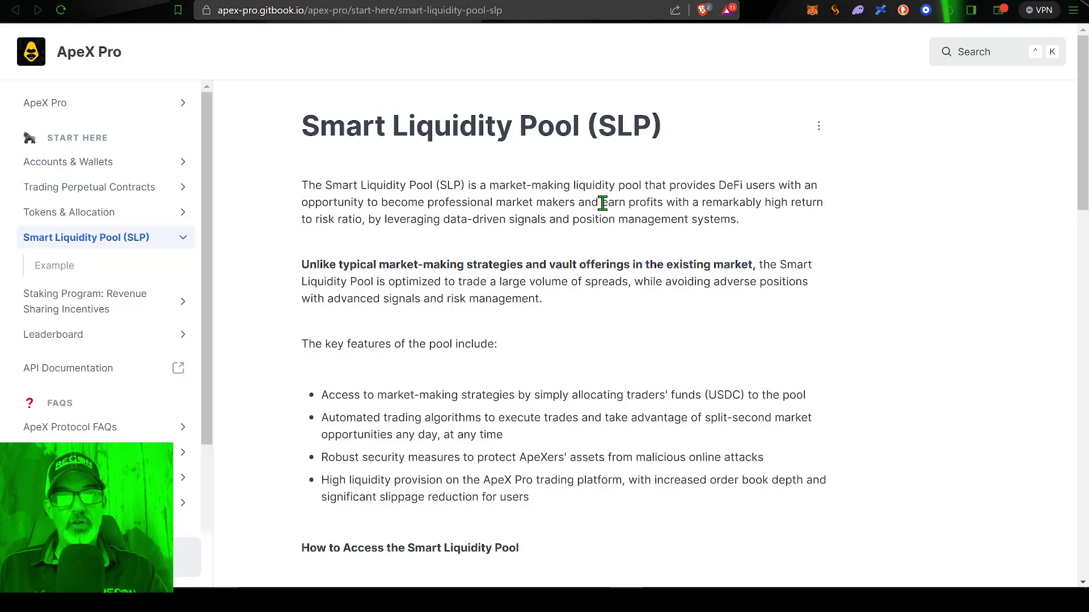
{"action": "left_click_drag", "start_coordinate": [607, 203], "coordinate": [367, 220]}
{"action": "left_click_drag", "start_coordinate": [368, 221], "coordinate": [613, 220]}
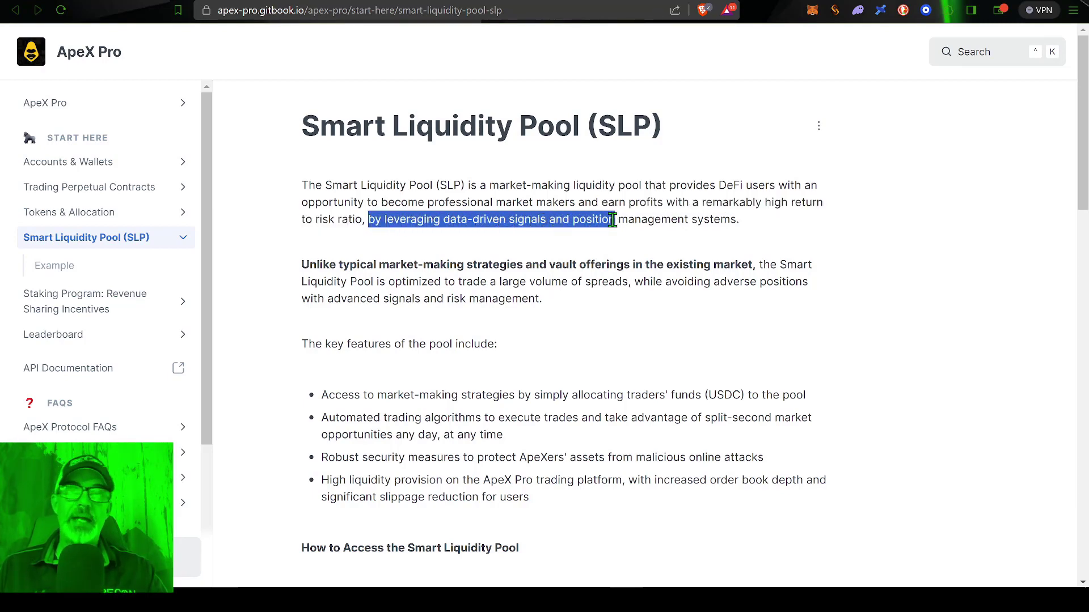
{"action": "left_click", "coordinate": [642, 274]}
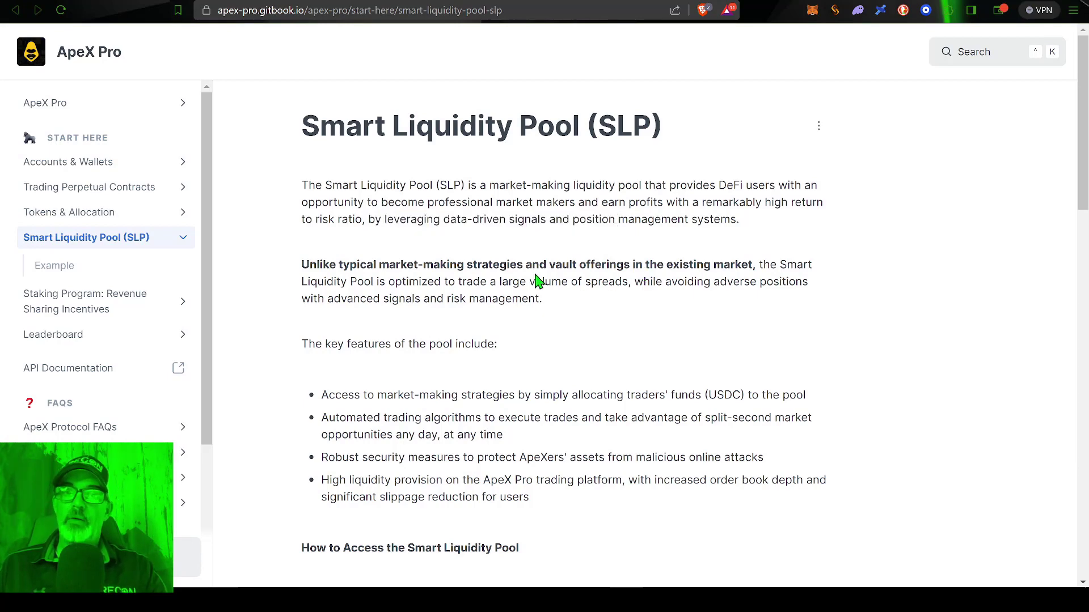
{"action": "left_click_drag", "start_coordinate": [311, 265], "coordinate": [779, 301]}
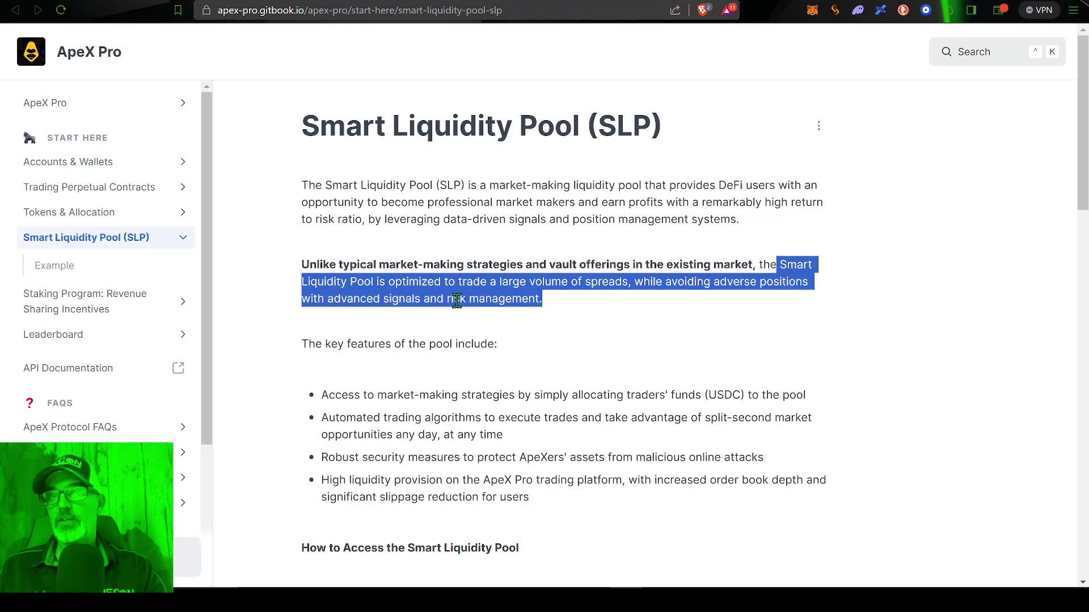
{"action": "left_click", "coordinate": [605, 308]}
Step: Highlight the key features introduction, the first feature bullet and the automated trading algorithms bullet
{"action": "scroll", "coordinate": [312, 187], "scroll_direction": "down", "scroll_amount": 3}
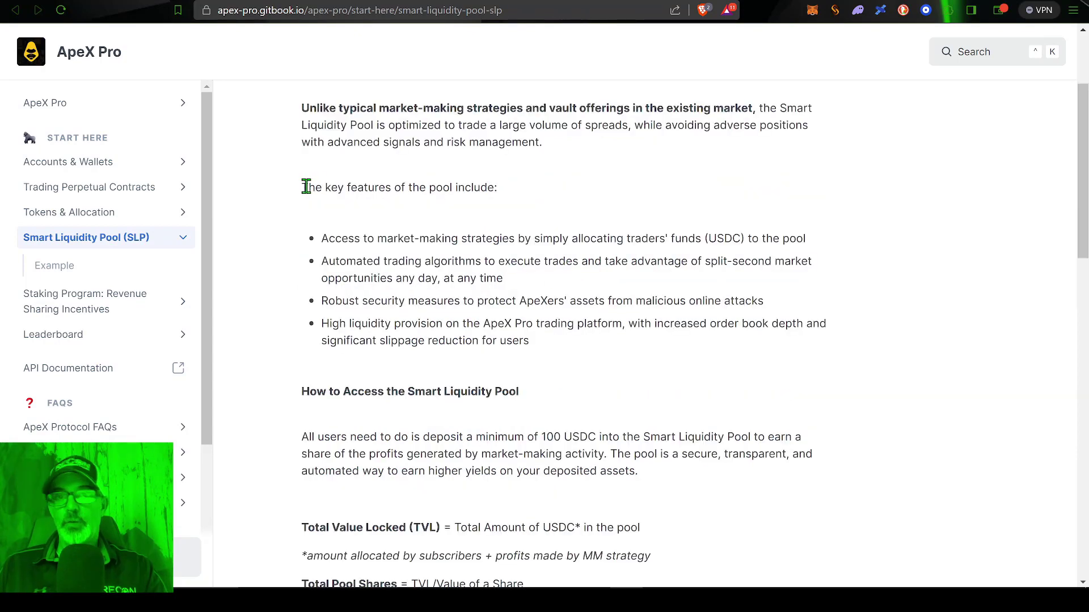
{"action": "left_click_drag", "start_coordinate": [312, 187], "coordinate": [481, 187]}
{"action": "left_click_drag", "start_coordinate": [329, 239], "coordinate": [703, 235]}
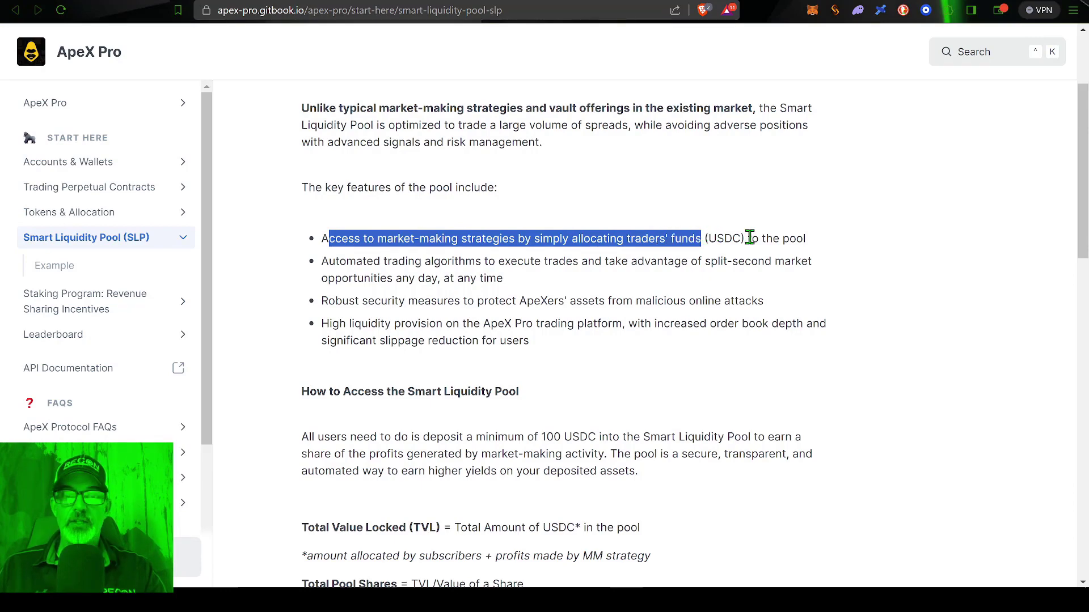
{"action": "left_click", "coordinate": [323, 262]}
{"action": "left_click_drag", "start_coordinate": [323, 261], "coordinate": [734, 260]}
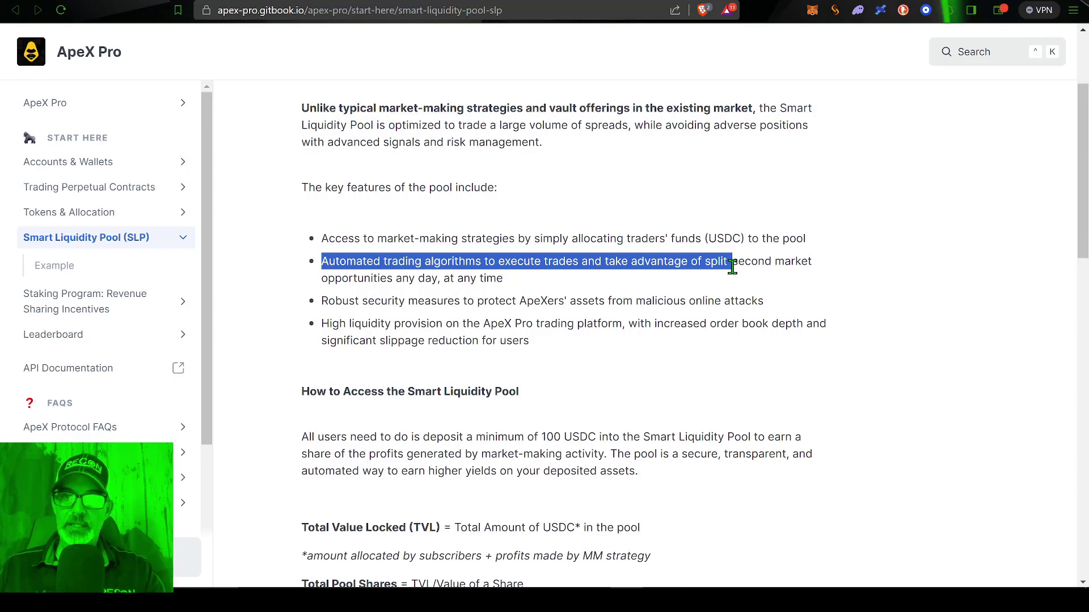
{"action": "left_click", "coordinate": [323, 300]}
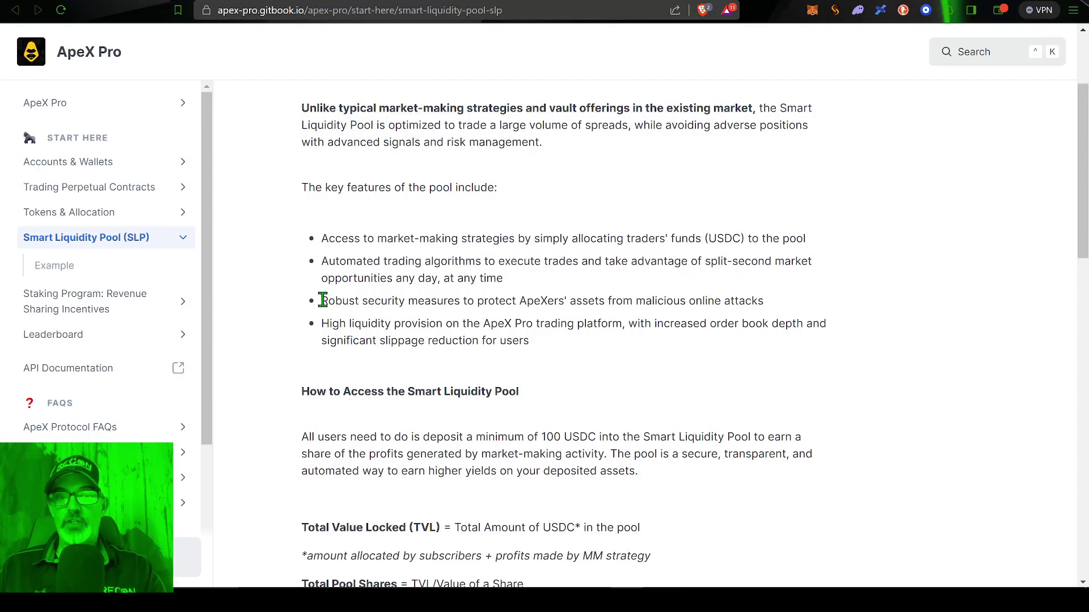
Step: Highlight the Robust security measures and High liquidity provision bullets
{"action": "left_click_drag", "start_coordinate": [329, 301], "coordinate": [619, 295]}
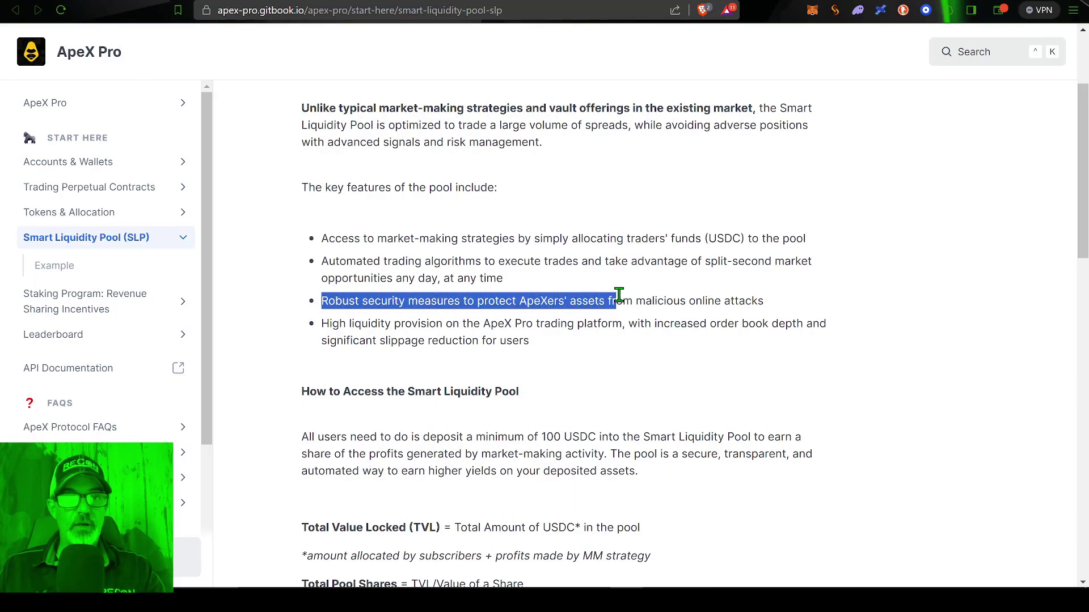
{"action": "left_click", "coordinate": [519, 324]}
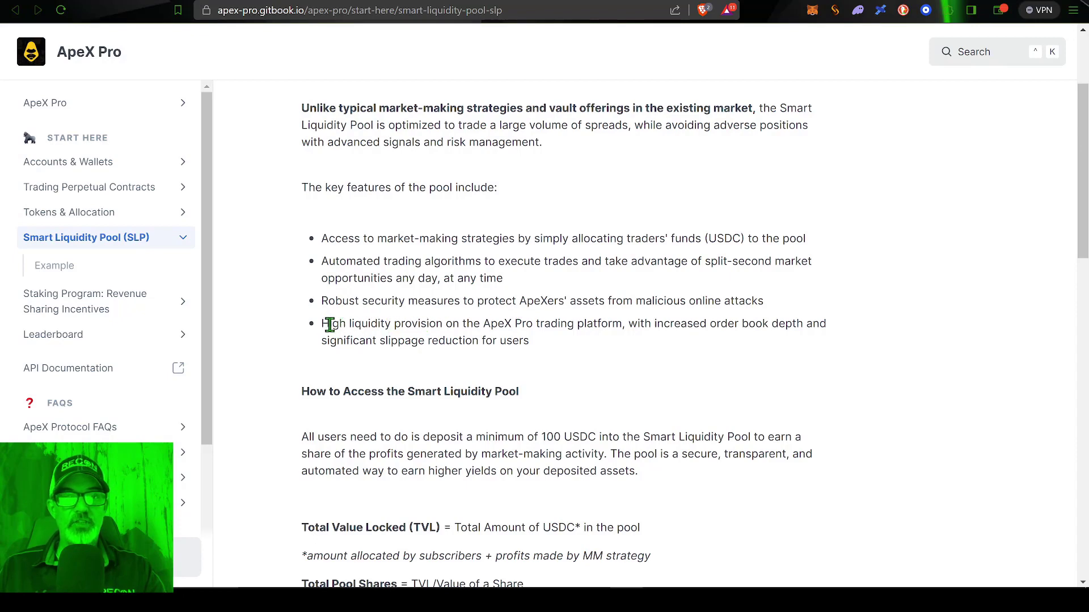
{"action": "left_click_drag", "start_coordinate": [323, 324], "coordinate": [766, 352]}
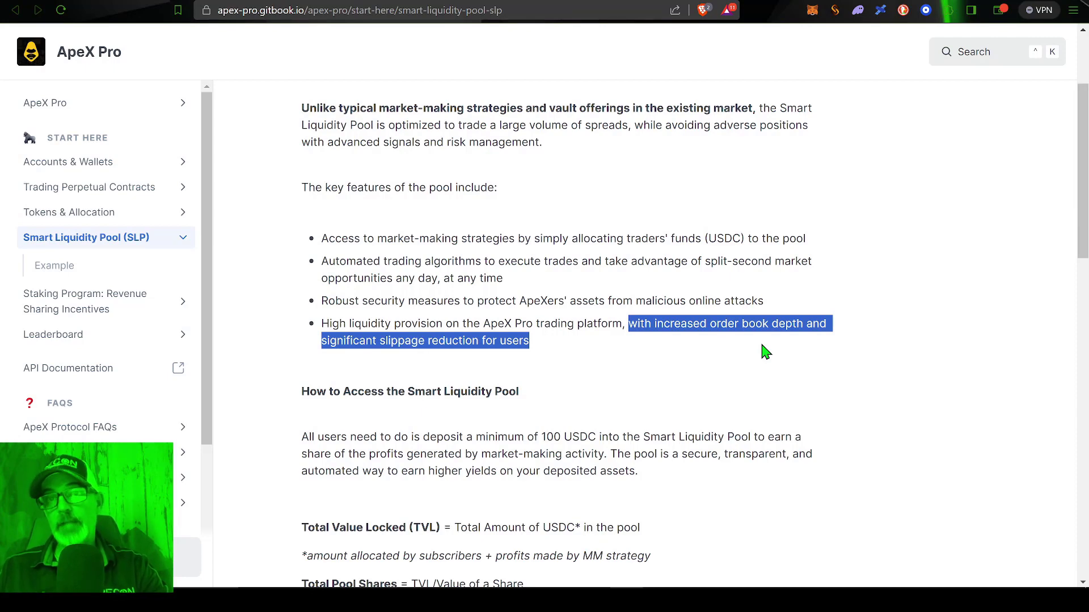
{"action": "scroll", "coordinate": [765, 352], "scroll_direction": "up", "scroll_amount": 1}
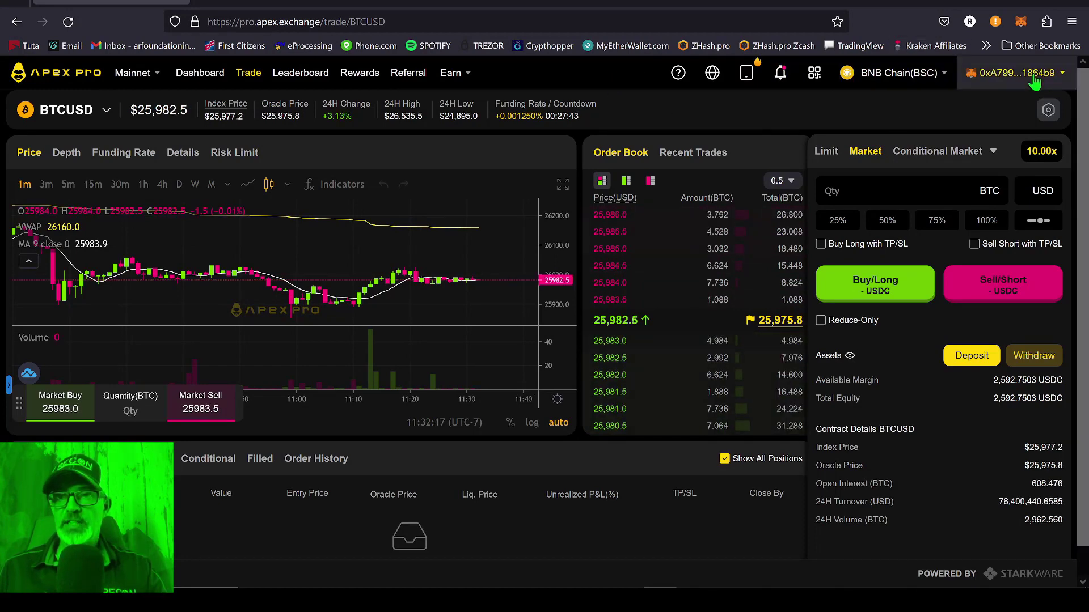
{"action": "left_click", "coordinate": [1021, 80]}
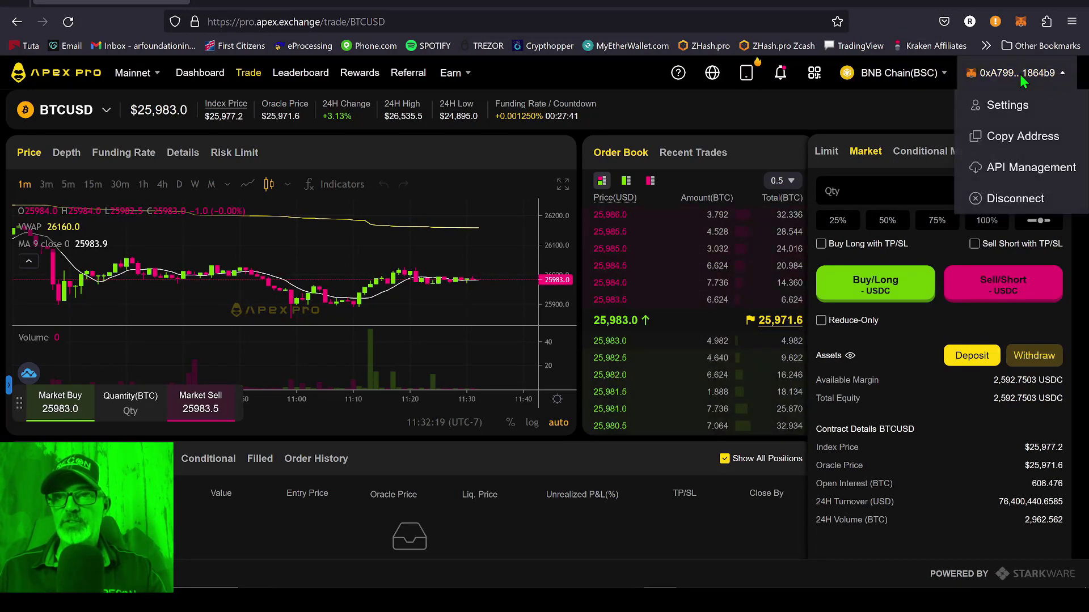
{"action": "left_click", "coordinate": [896, 113]}
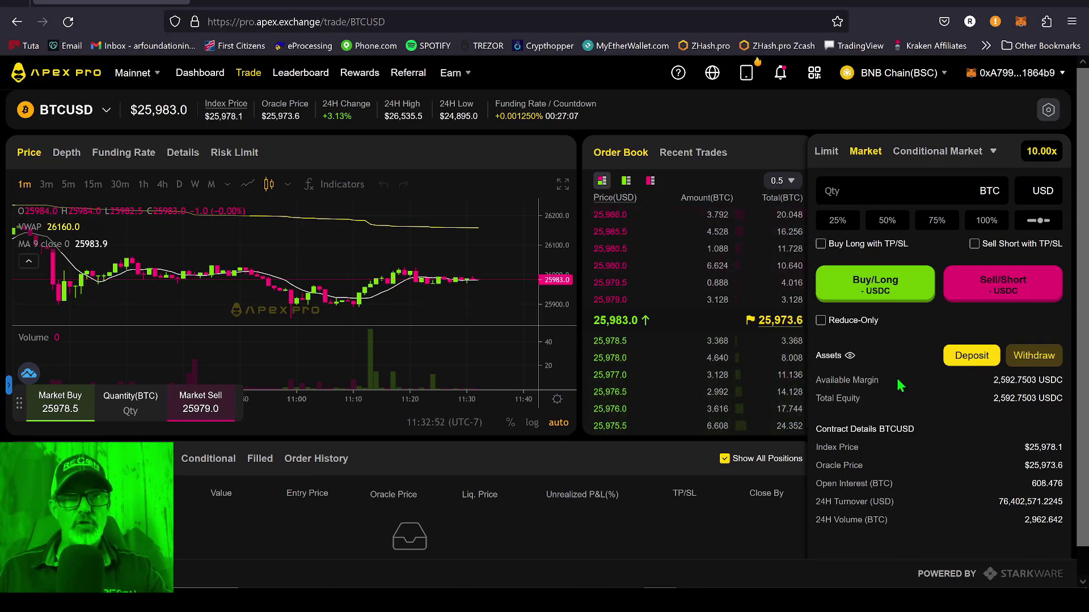
{"action": "left_click", "coordinate": [462, 79]}
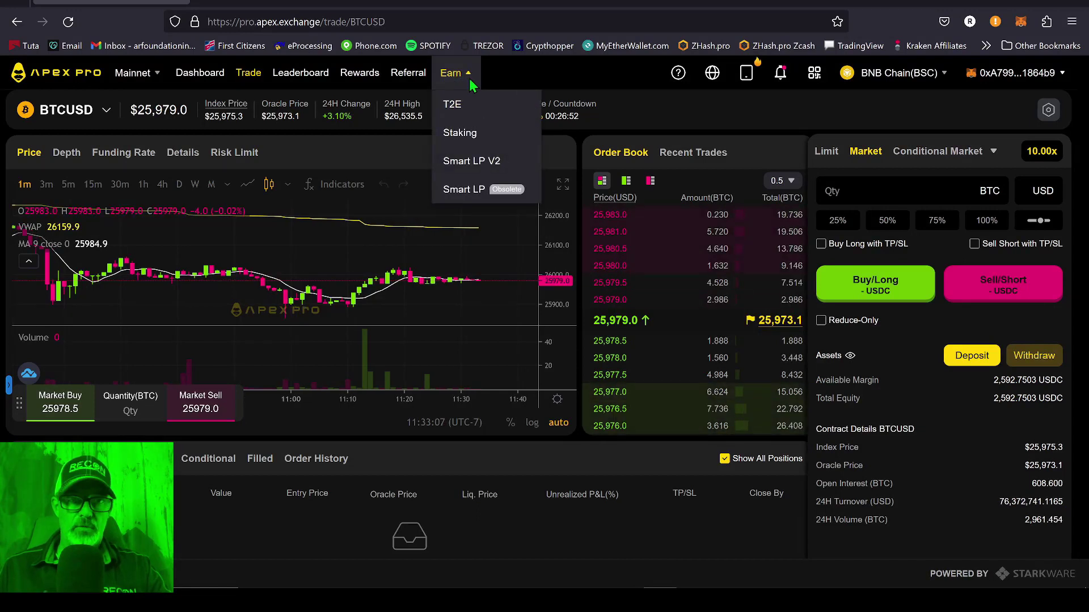
{"action": "left_click", "coordinate": [481, 165]}
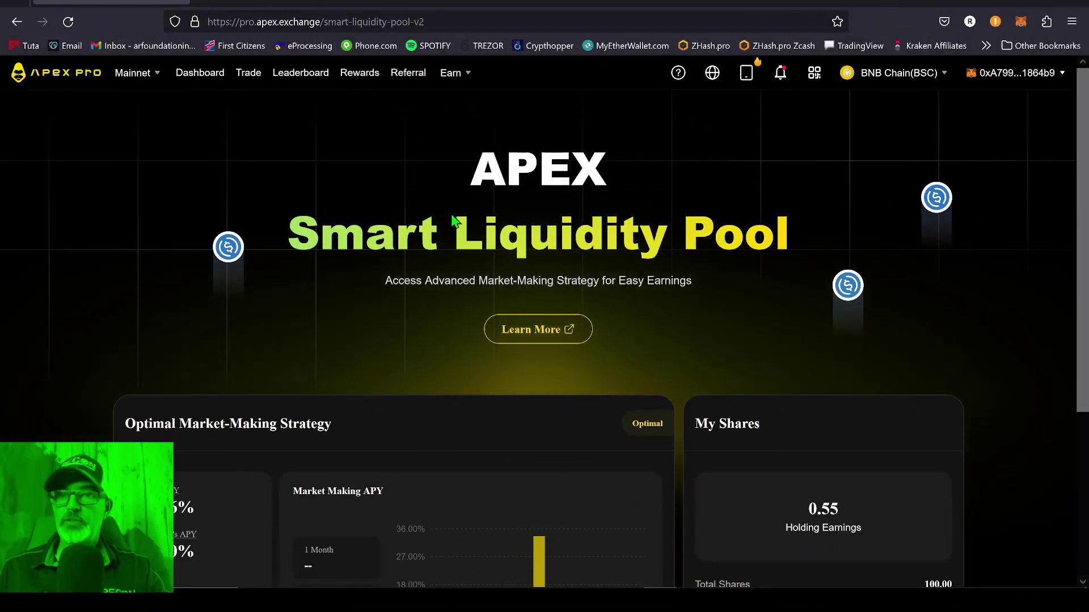
{"action": "scroll", "coordinate": [973, 262], "scroll_direction": "down", "scroll_amount": 2}
{"action": "scroll", "coordinate": [973, 262], "scroll_direction": "down", "scroll_amount": 2}
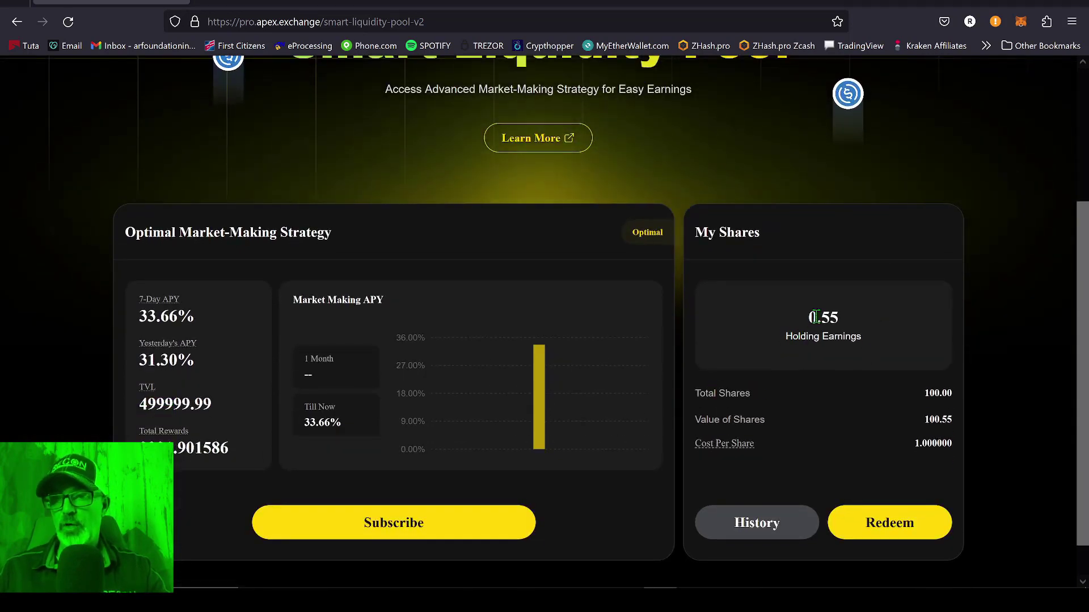
{"action": "left_click_drag", "start_coordinate": [815, 317], "coordinate": [851, 322]}
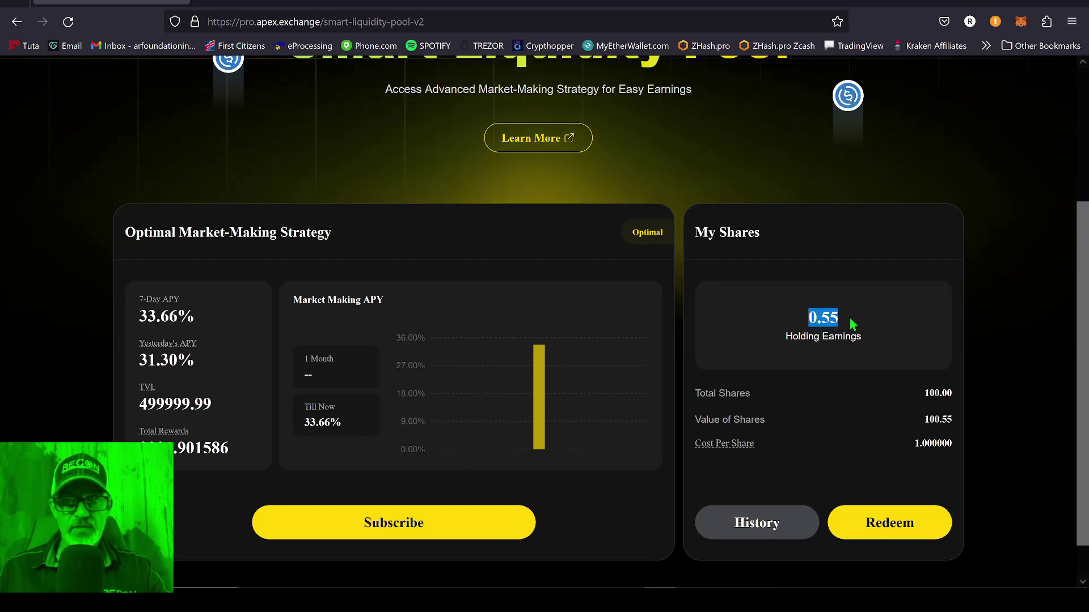
{"action": "left_click", "coordinate": [716, 388]}
{"action": "left_click_drag", "start_coordinate": [695, 394], "coordinate": [852, 393]}
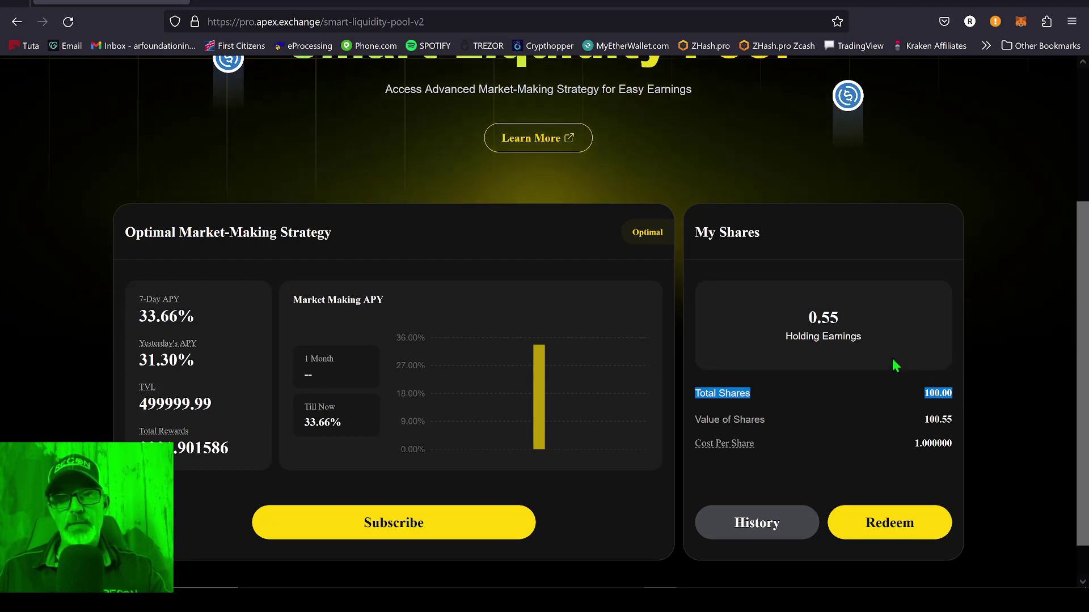
Step: Highlight the pool's 7-Day APY of 33.66%
{"action": "left_click", "coordinate": [636, 331]}
{"action": "mouse_move", "coordinate": [540, 357]}
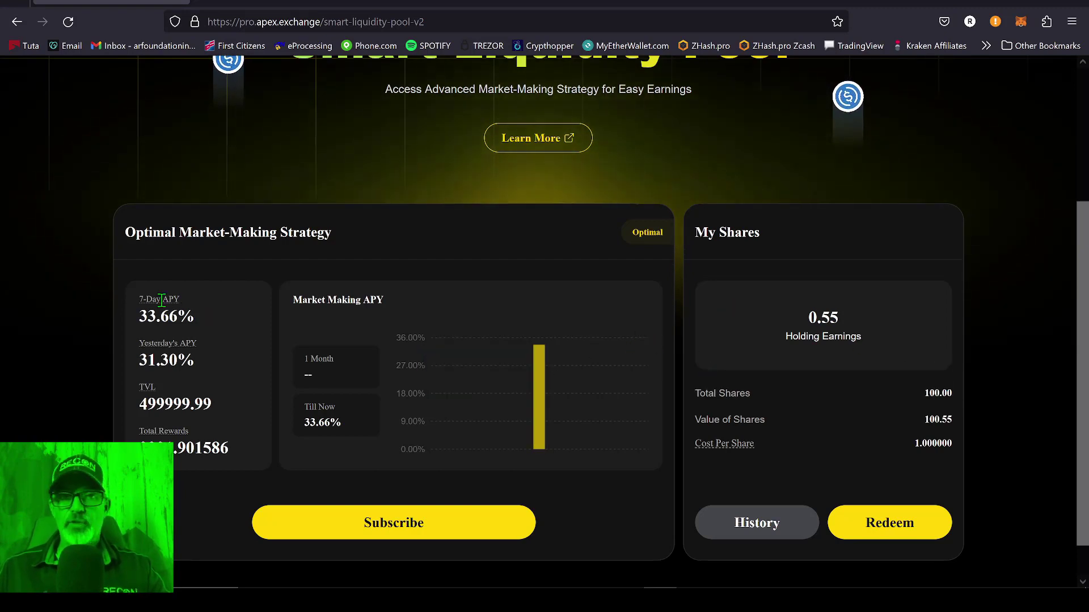
{"action": "mouse_move", "coordinate": [140, 300]}
{"action": "left_click_drag", "start_coordinate": [141, 300], "coordinate": [195, 312]}
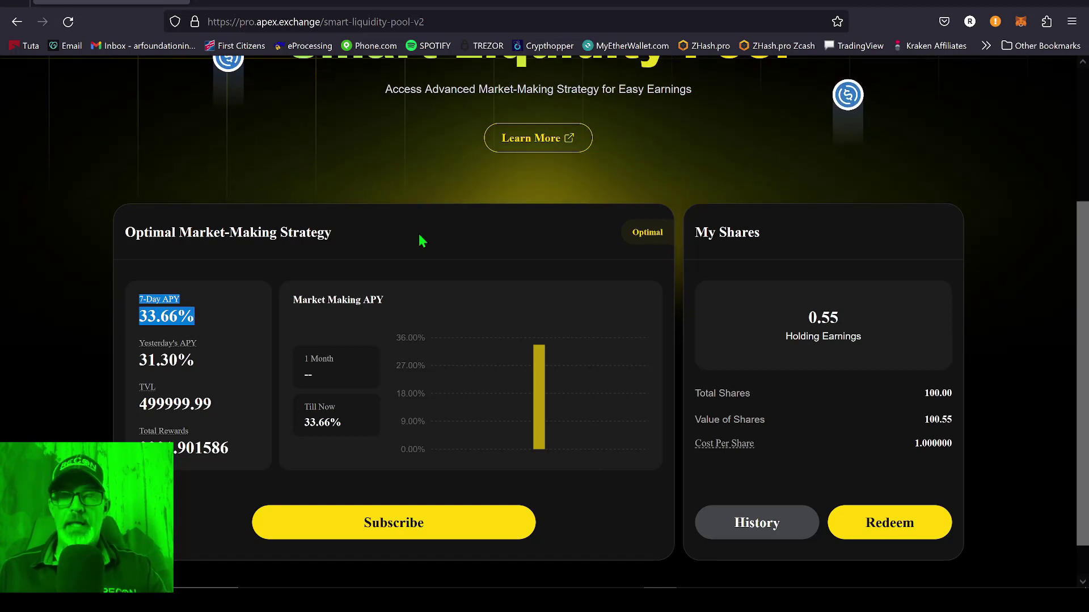
{"action": "left_click", "coordinate": [435, 243]}
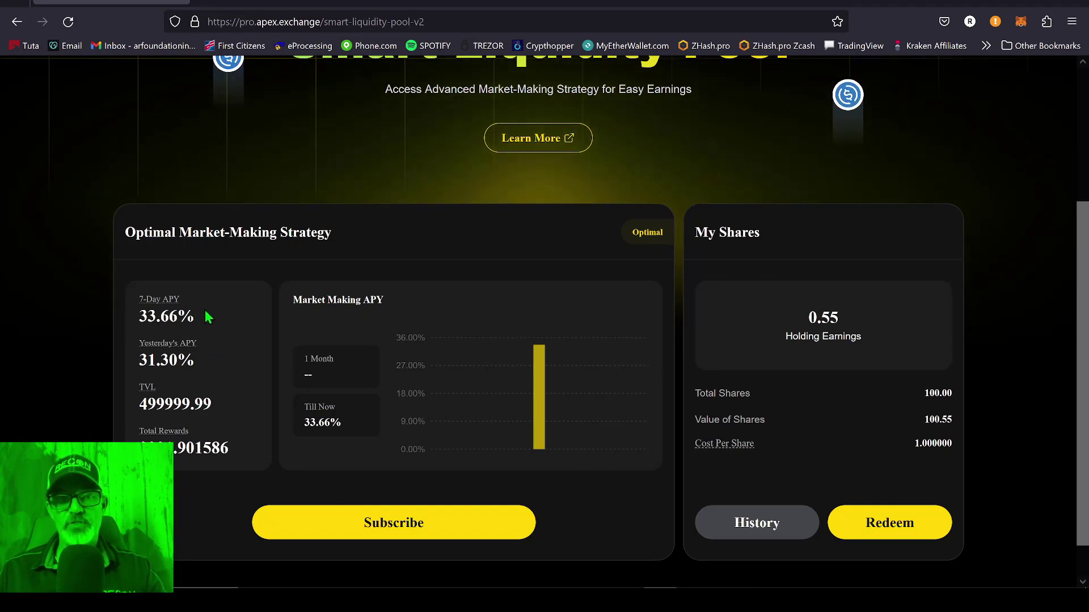
Step: Highlight the 1 Month APY label and Till Now APY of 33.66%, then bring up the Subscribe dialog
{"action": "triple_click", "coordinate": [328, 363]}
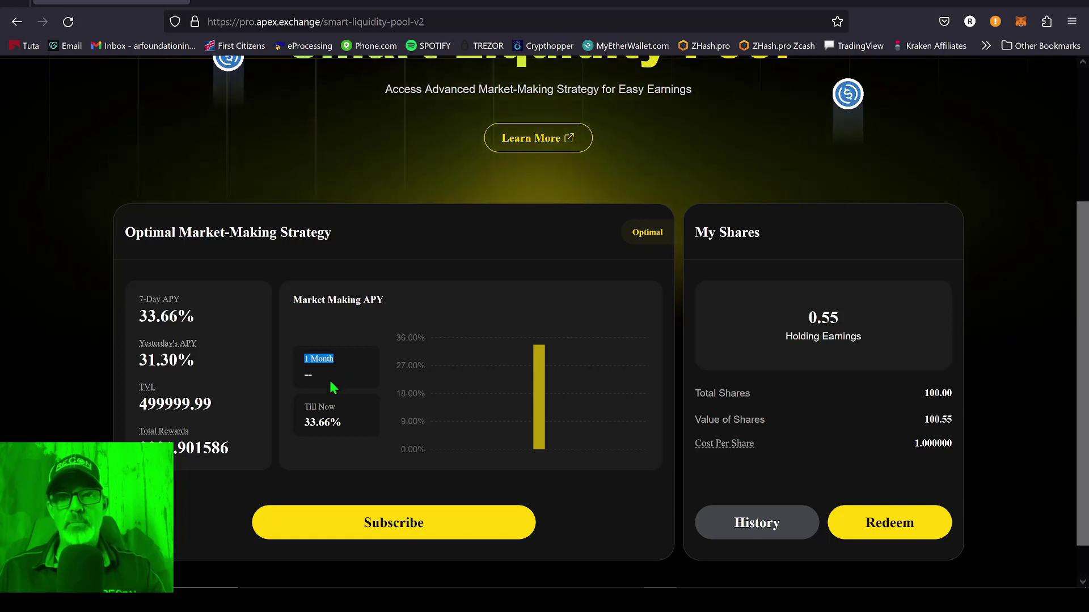
{"action": "left_click_drag", "start_coordinate": [309, 407], "coordinate": [346, 416]}
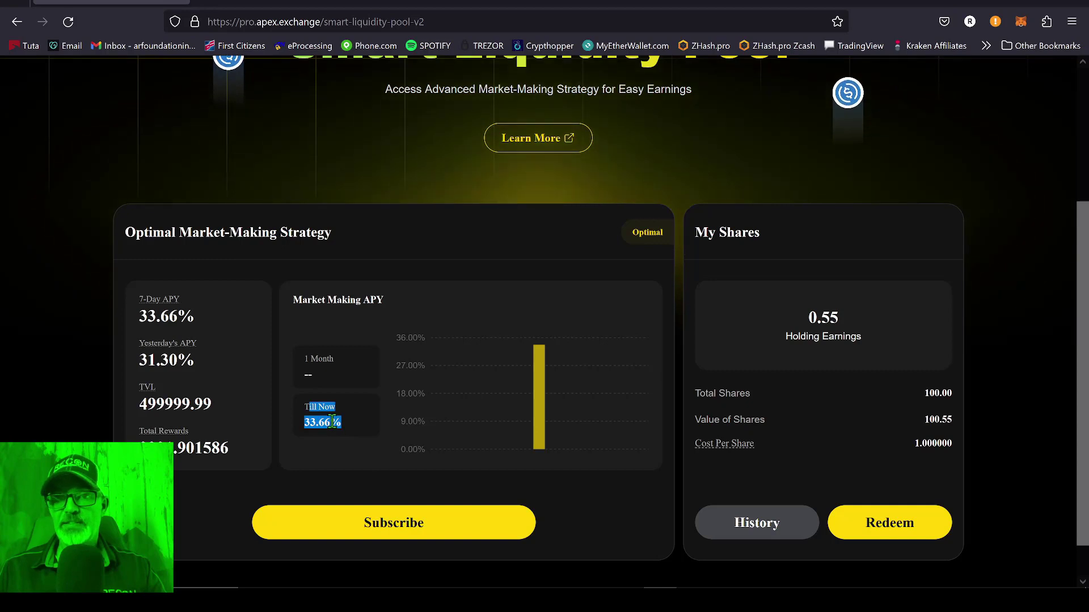
{"action": "left_click", "coordinate": [481, 316]}
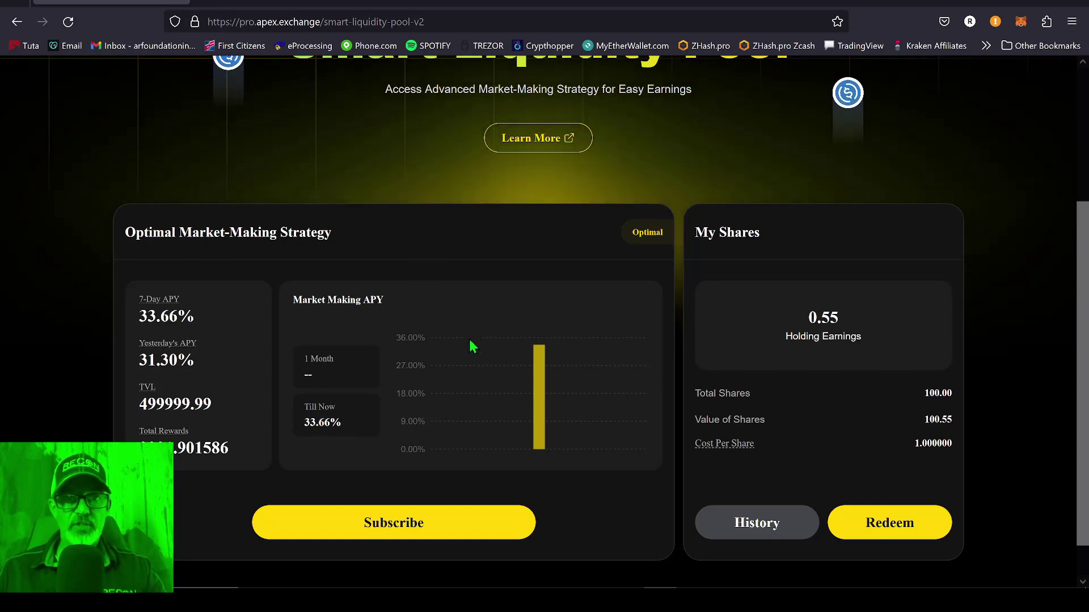
{"action": "left_click", "coordinate": [416, 523]}
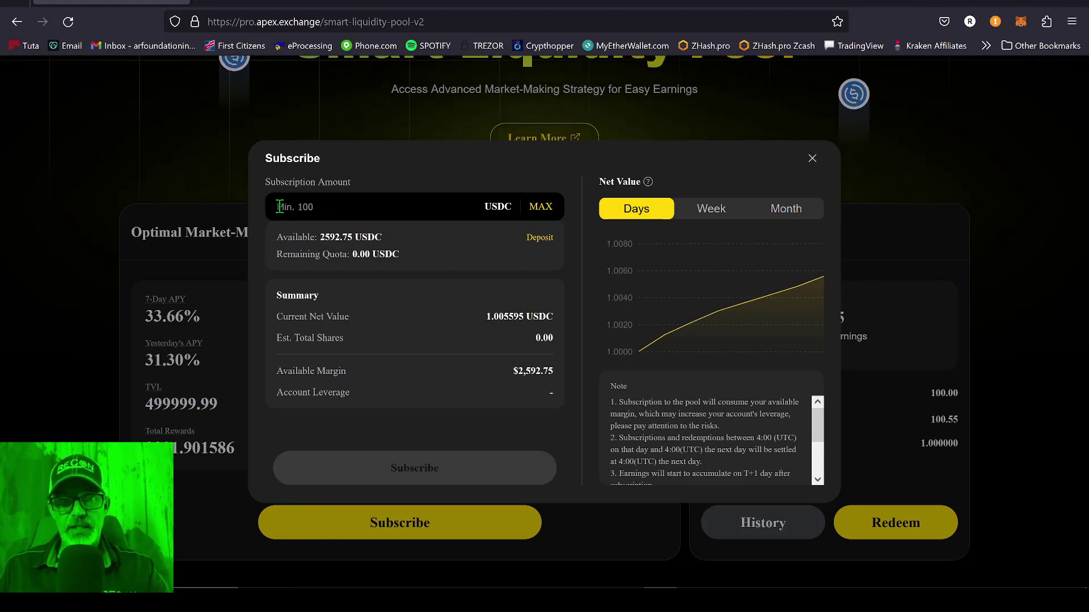
Step: Enter 900 USDC as the subscription amount, check the Available Margin row, and submit
{"action": "left_click", "coordinate": [279, 207]}
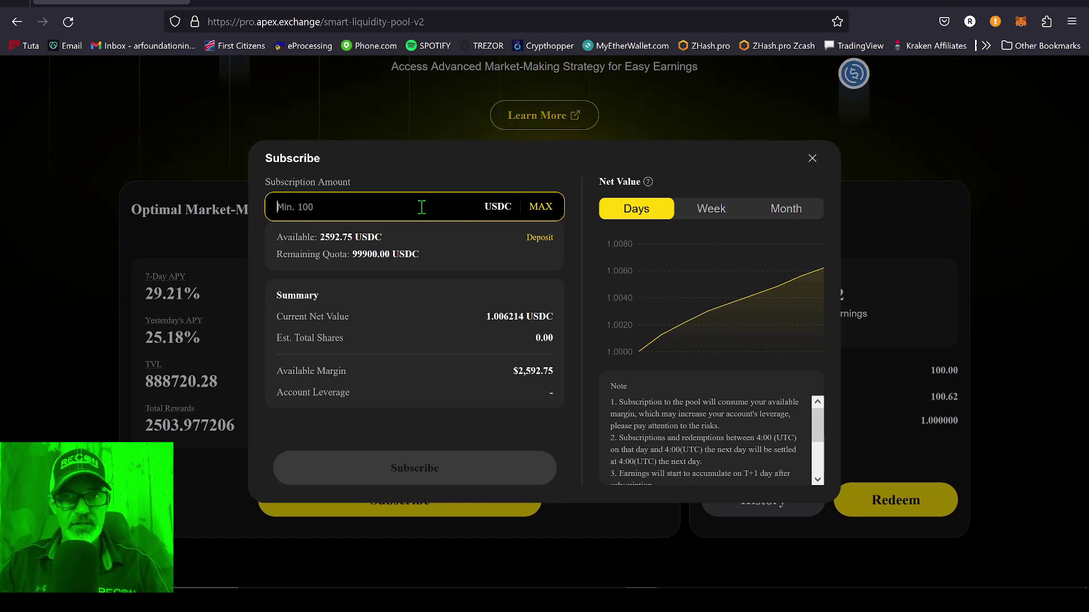
{"action": "type", "text": "900"}
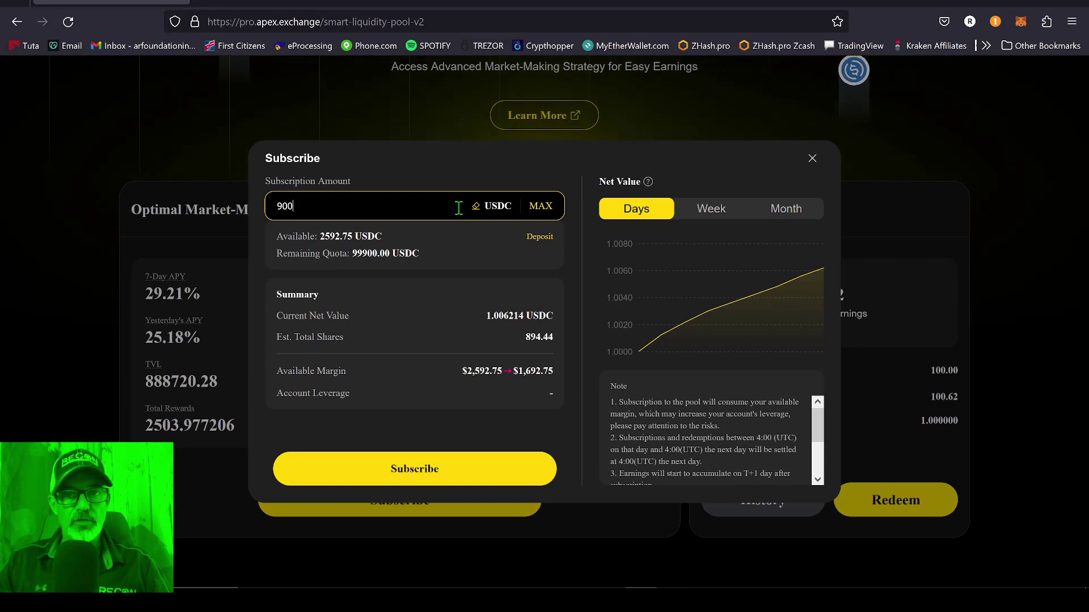
{"action": "left_click", "coordinate": [501, 222]}
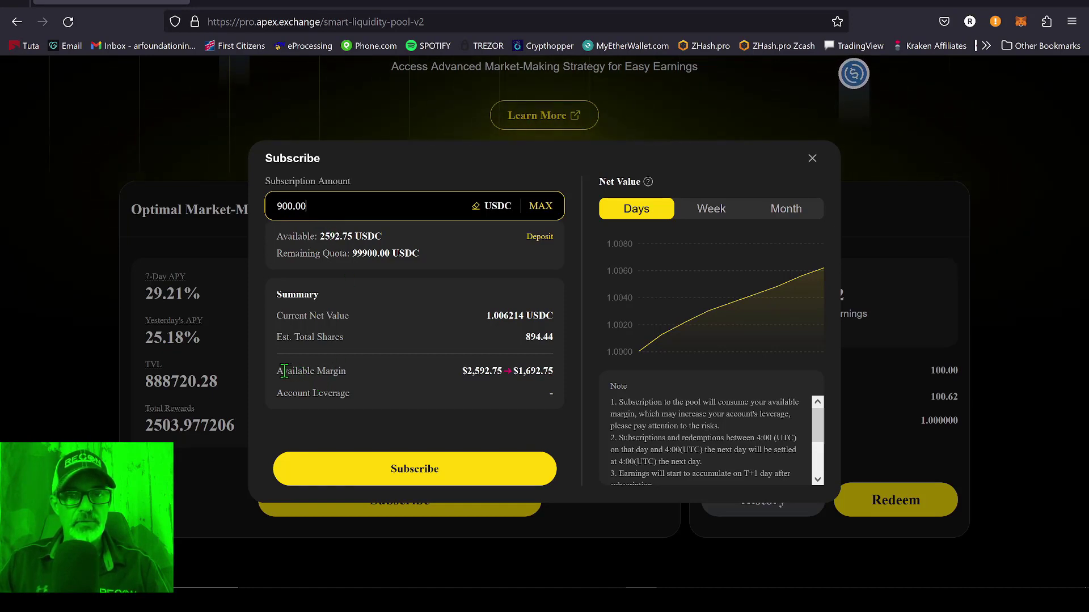
{"action": "left_click_drag", "start_coordinate": [284, 372], "coordinate": [416, 378]}
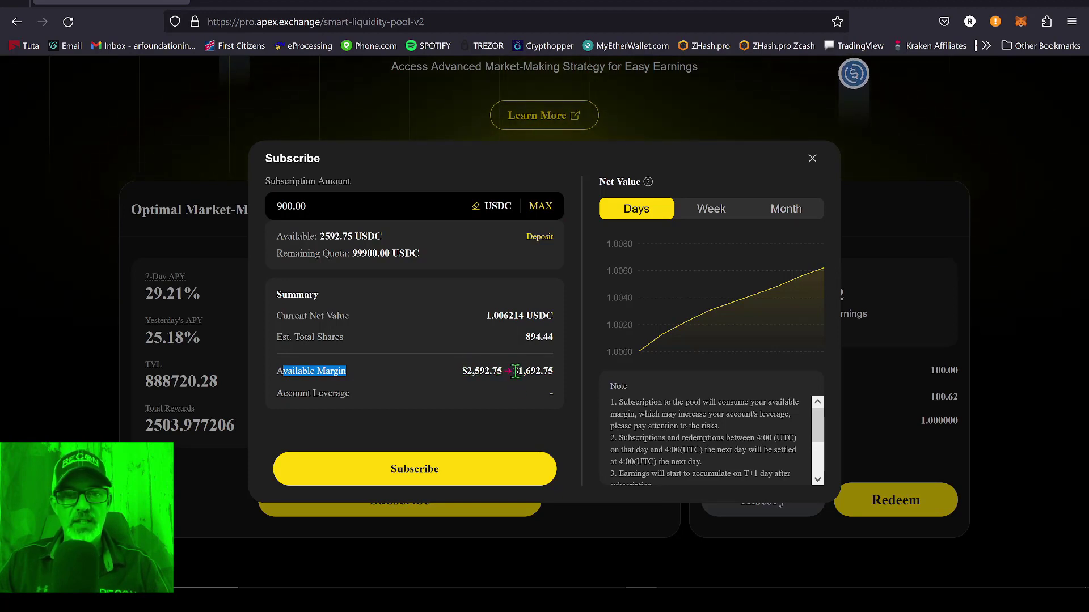
{"action": "left_click", "coordinate": [430, 473]}
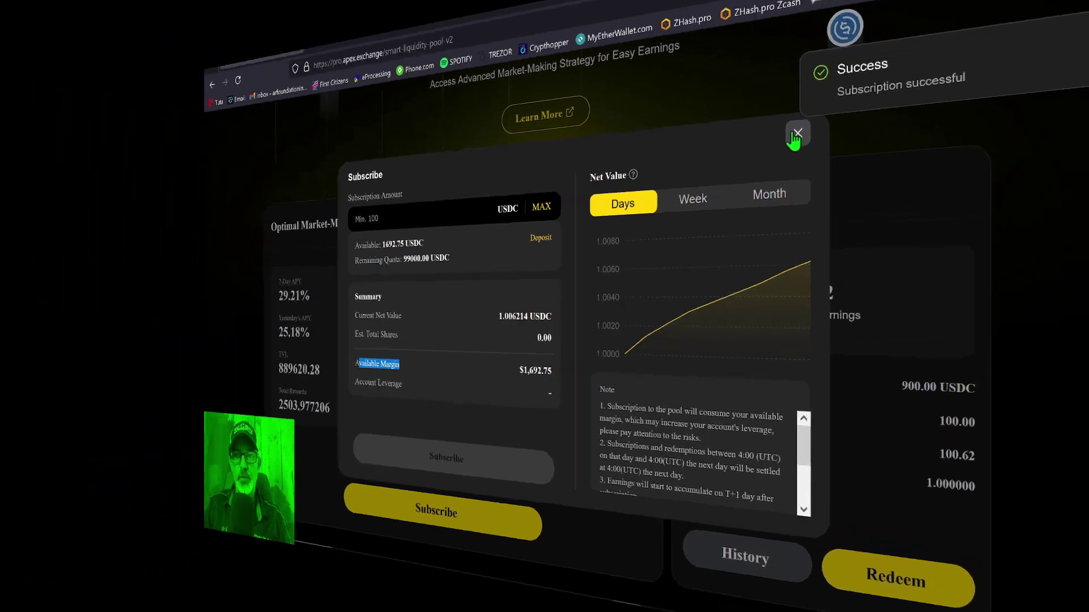
{"action": "left_click", "coordinate": [812, 158]}
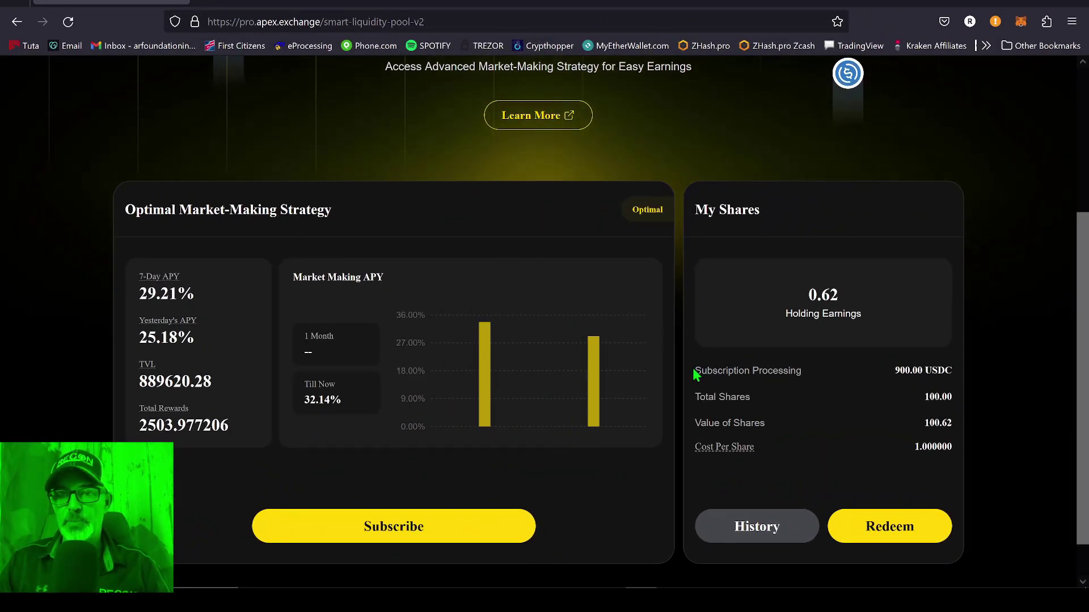
{"action": "left_click_drag", "start_coordinate": [694, 372], "coordinate": [804, 372]}
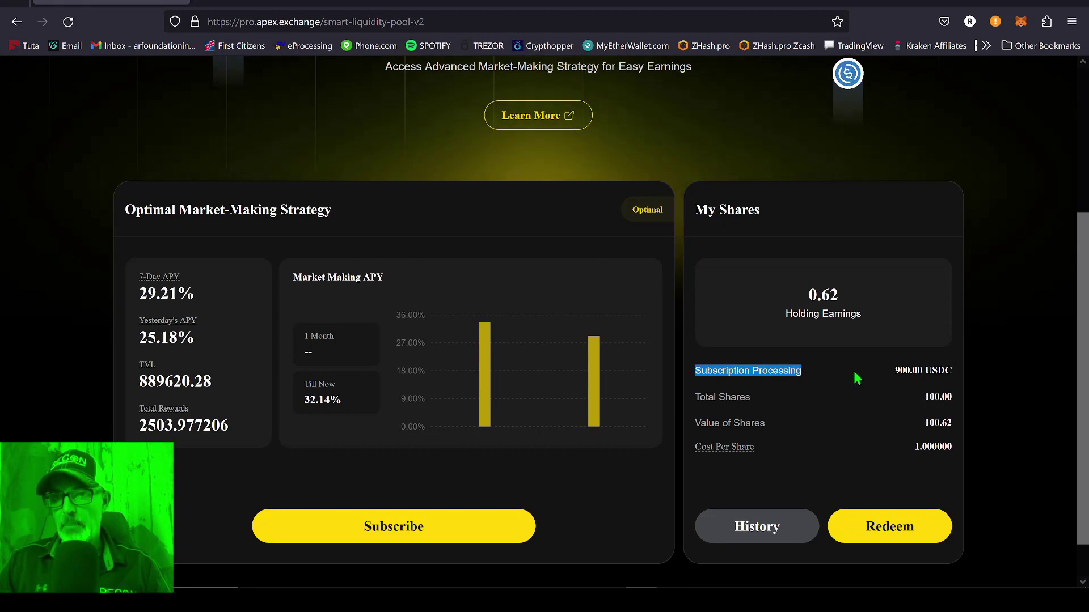